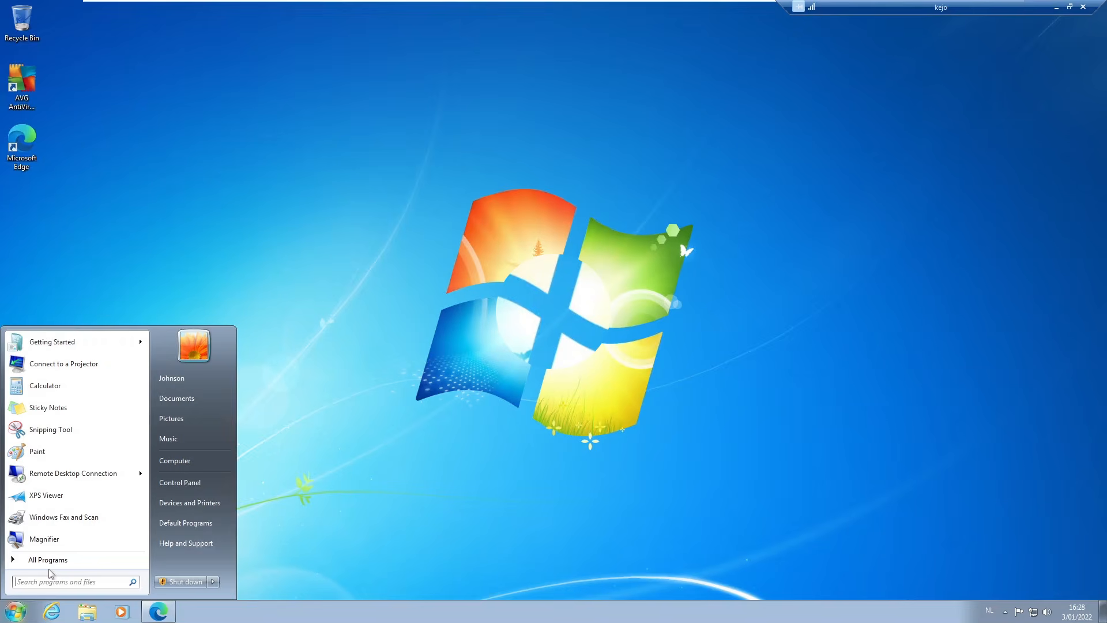
Check the Windows version with winver, then close the version information.
type("winver")
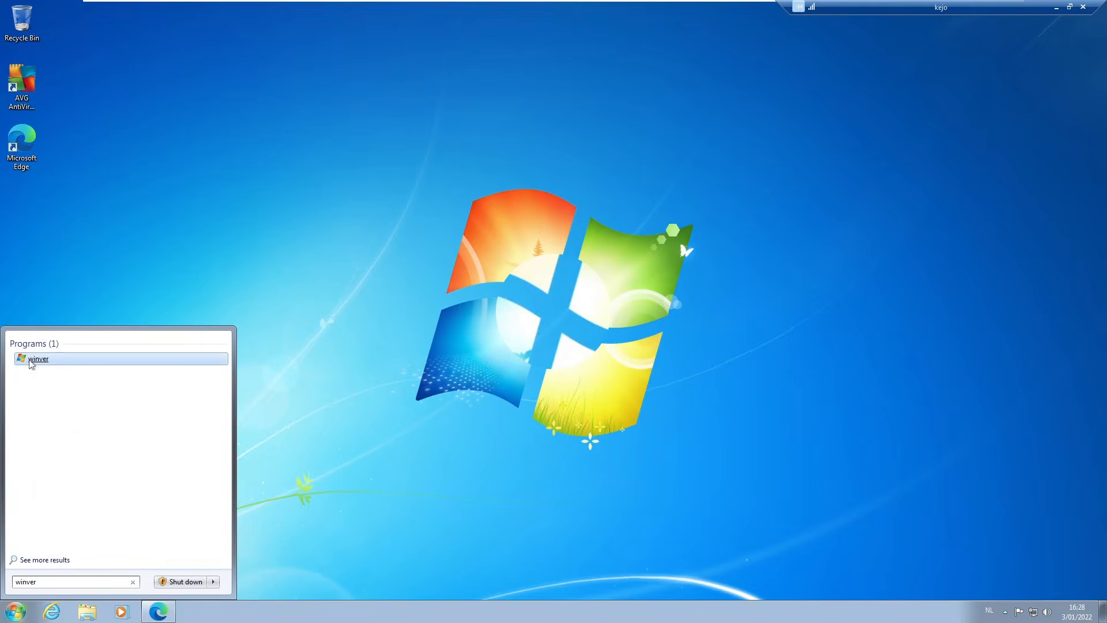
left_click(32, 359)
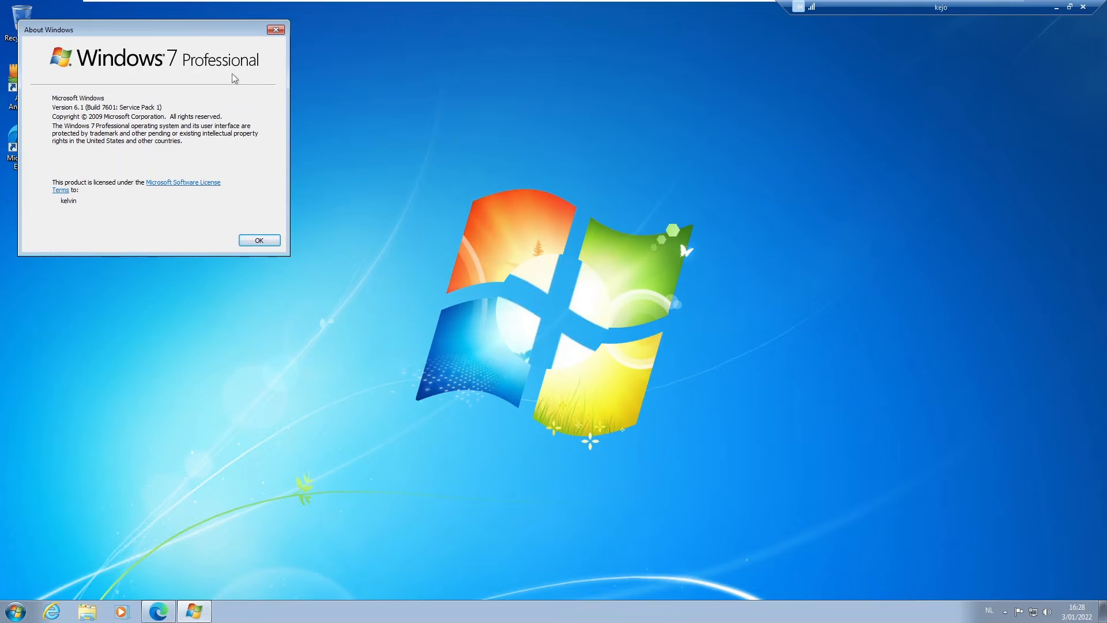
left_click(276, 30)
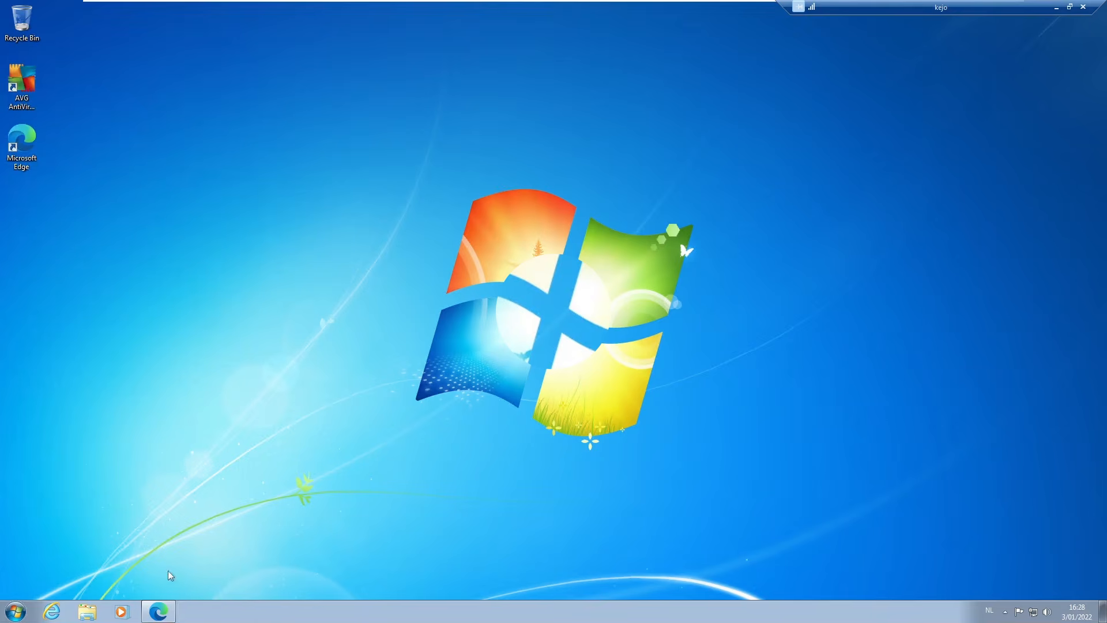
From Office Home in Edge, choose Other install options under Install Office.
left_click(158, 610)
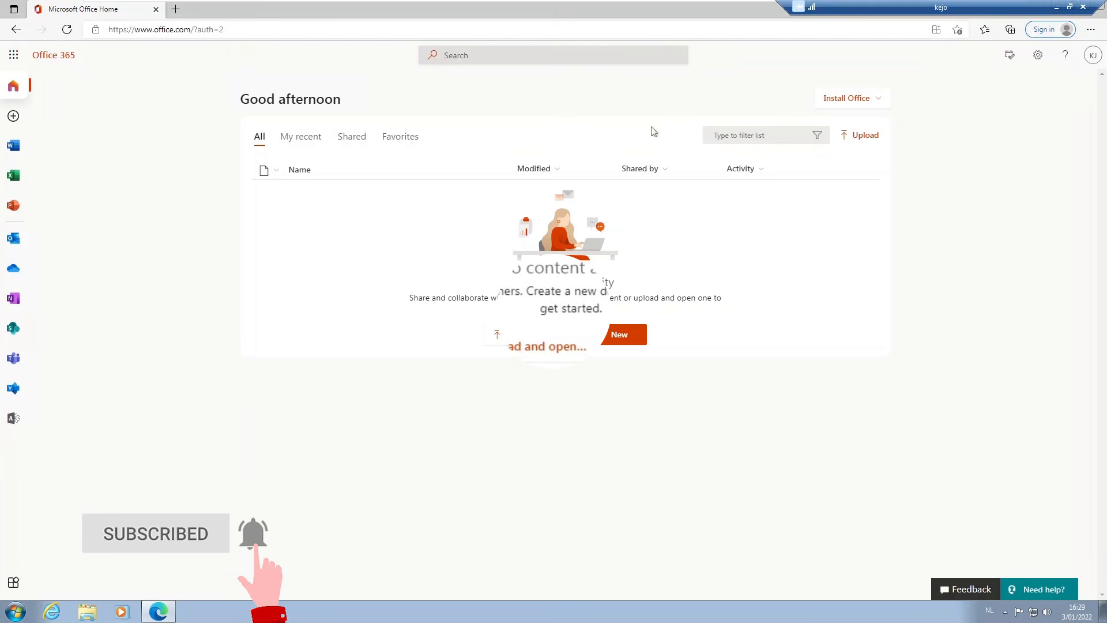
left_click(873, 103)
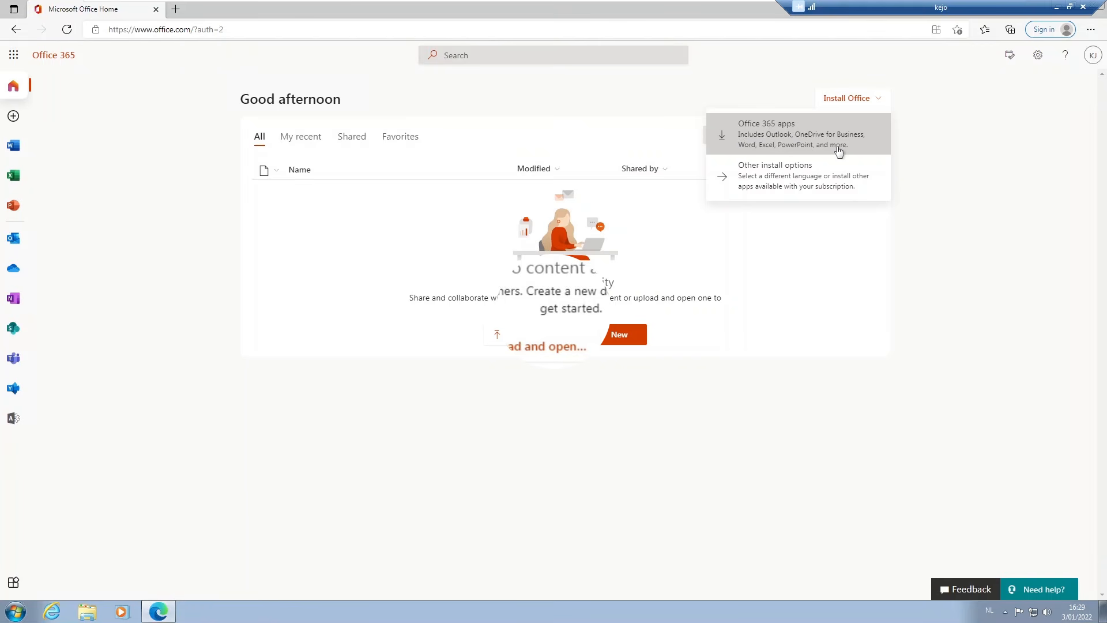
left_click(776, 183)
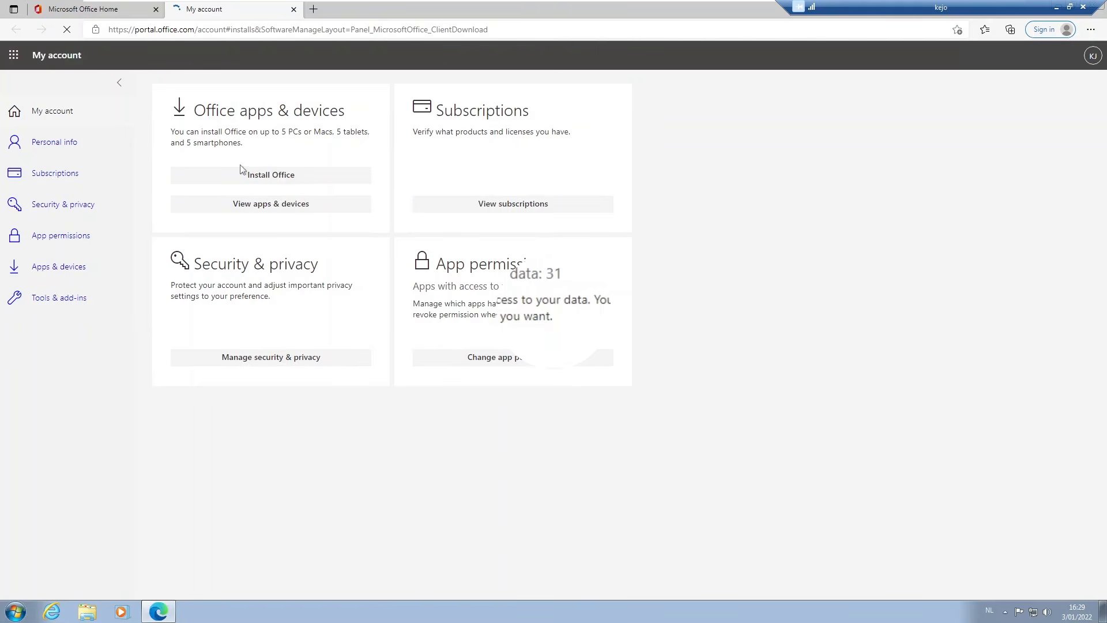
Show Apps & devices, keeping Office at 64-bit and Skype for Business 2016, and review the device list.
left_click(269, 212)
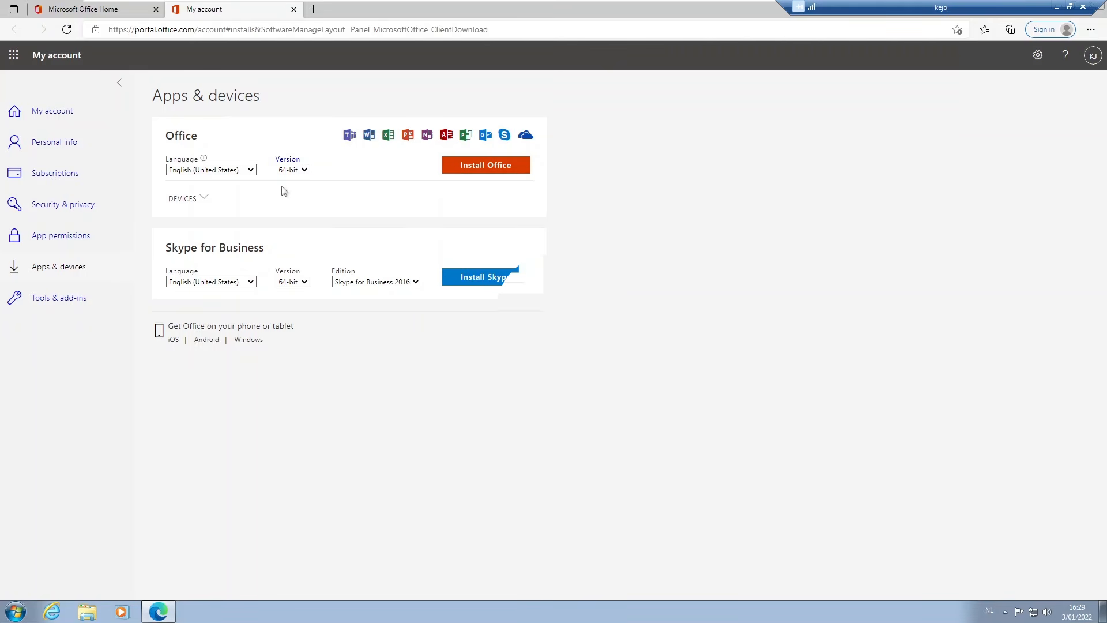
left_click(302, 170)
left_click(335, 172)
left_click(407, 282)
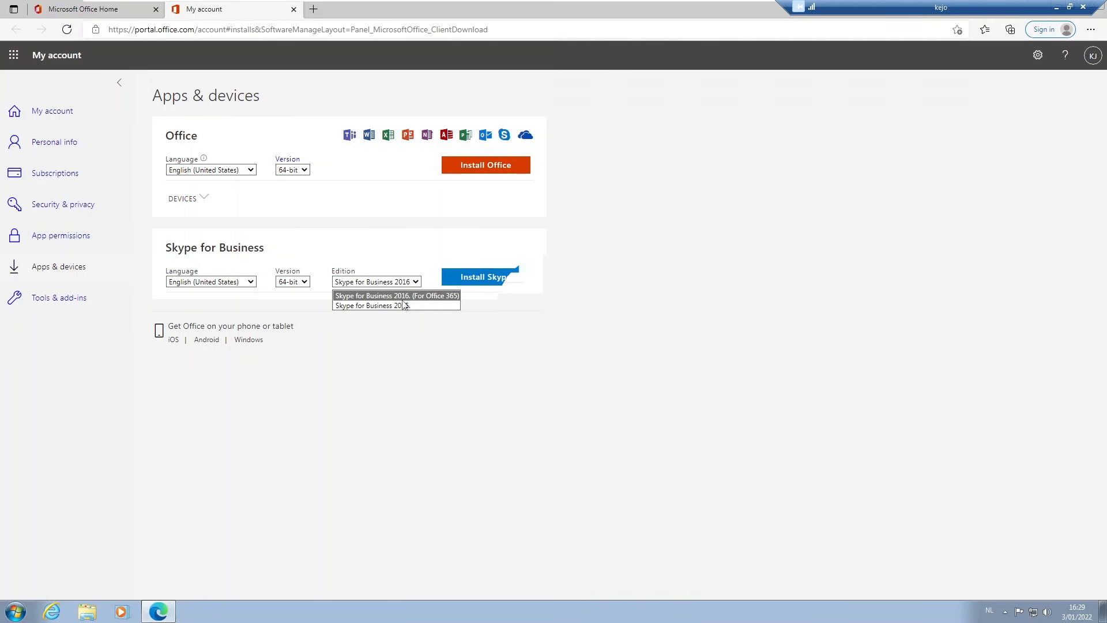
left_click(403, 204)
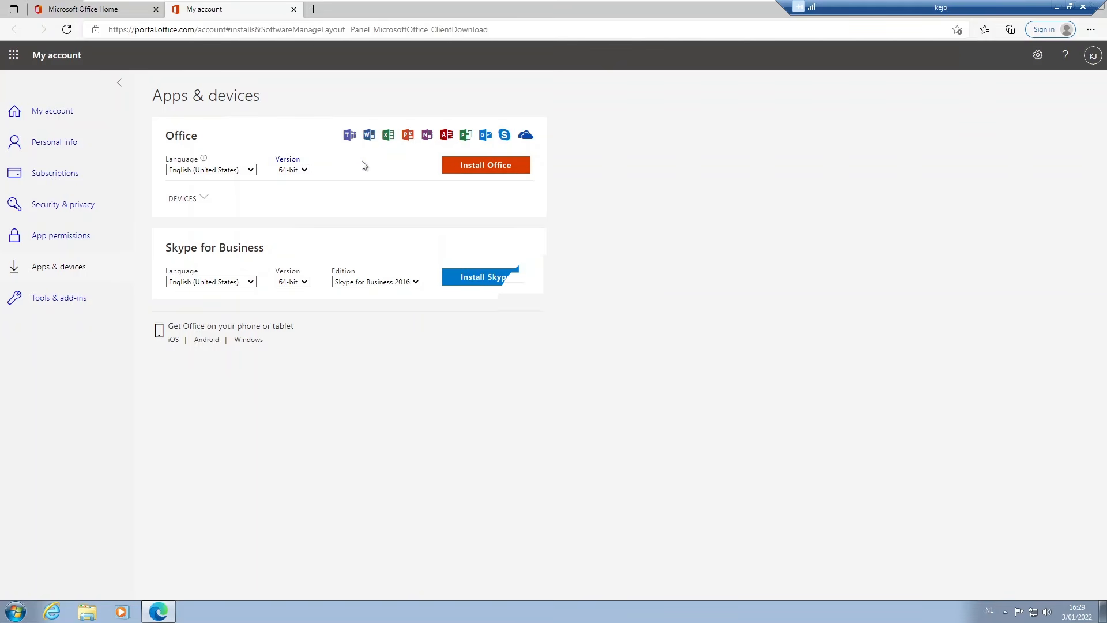
left_click(205, 197)
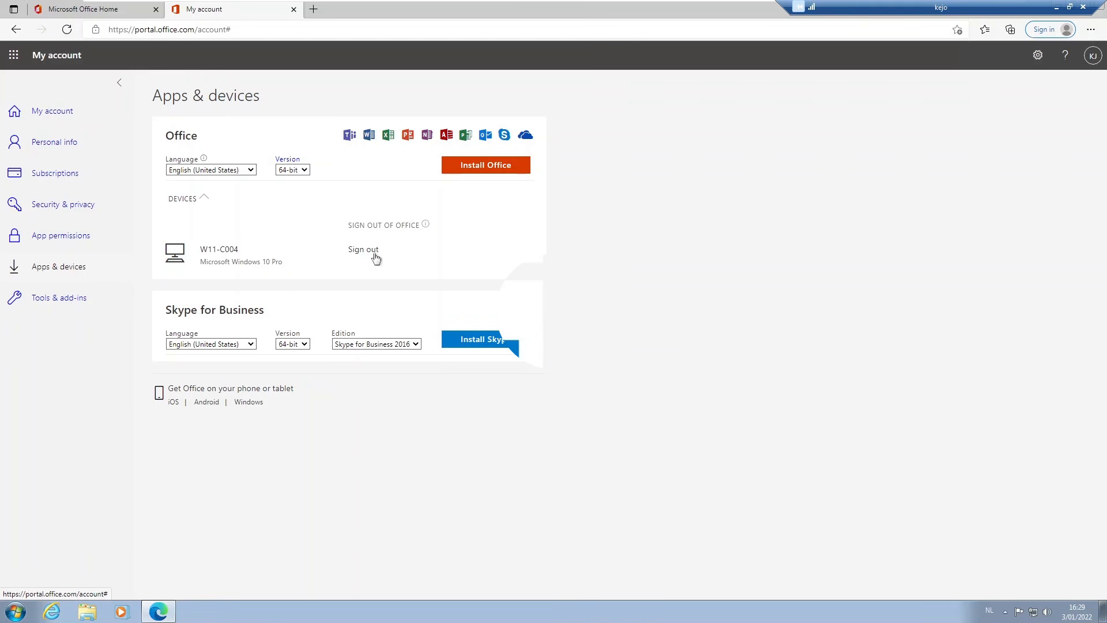
left_click(205, 199)
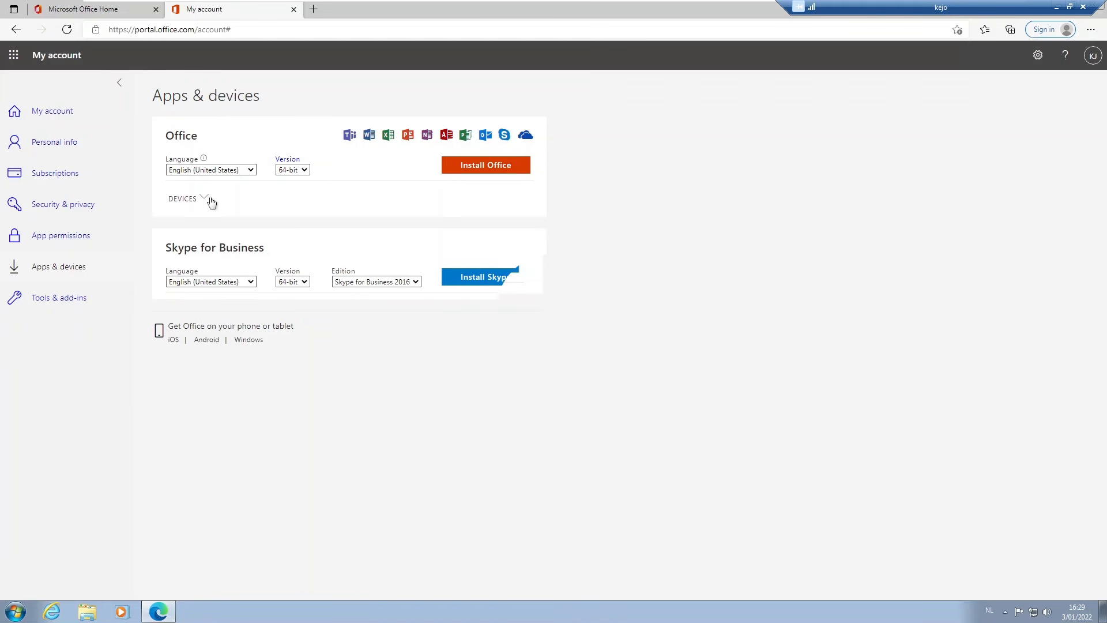
Download OfficeSetup.exe (7.8 MB) and show it in the Downloads folder.
left_click(483, 172)
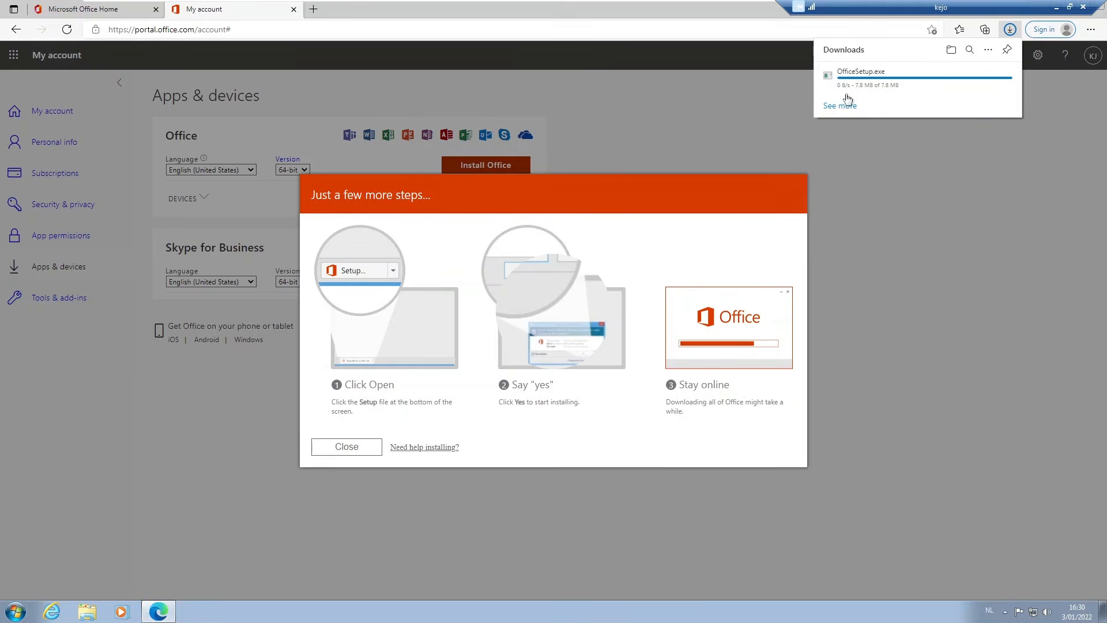
mouse_move(881, 82)
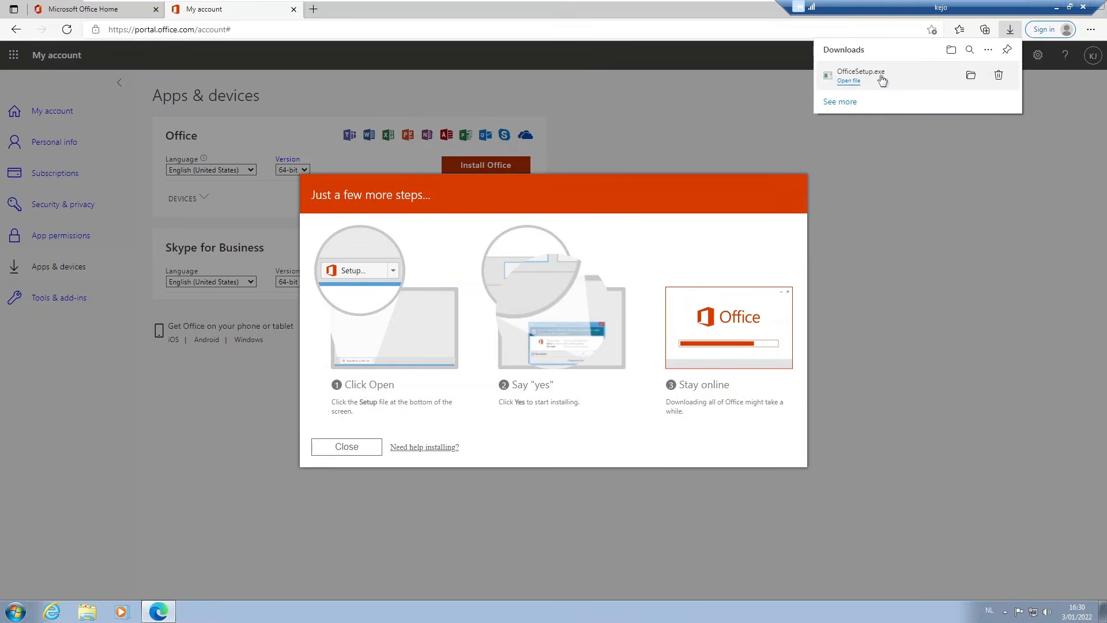
left_click(971, 75)
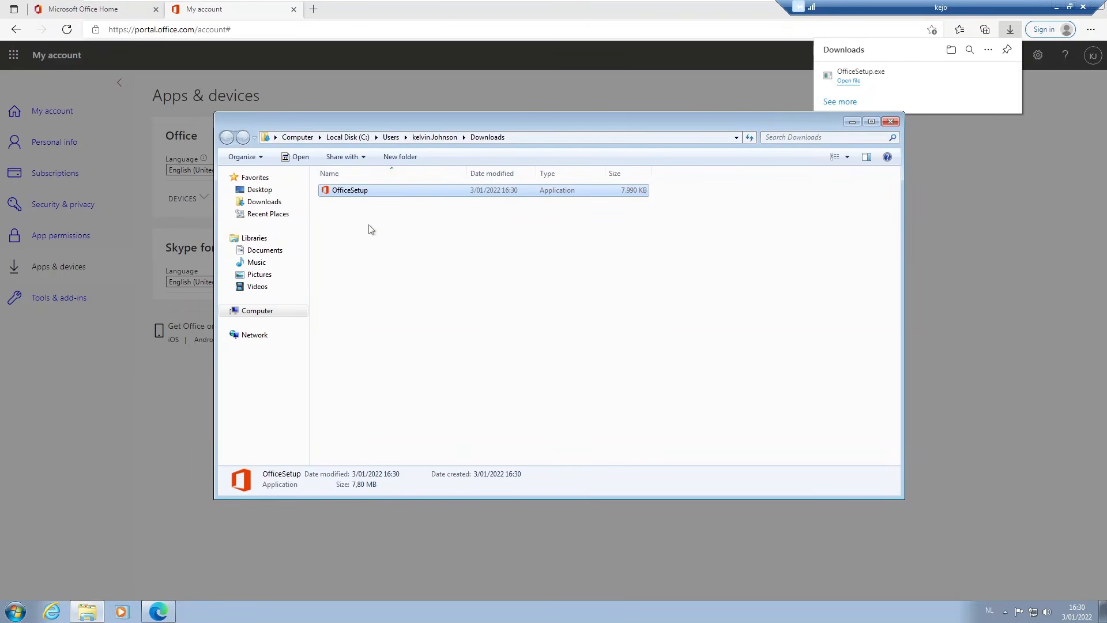
Launch OfficeSetup and approve the Security Warning and User Account Control prompts.
double_click(351, 190)
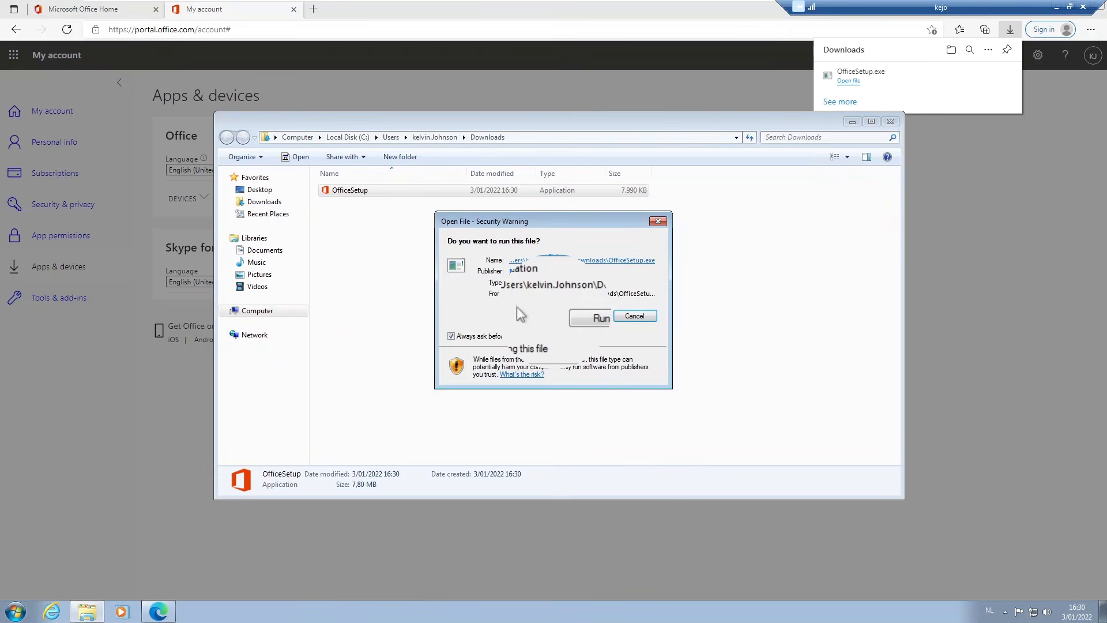
left_click(586, 317)
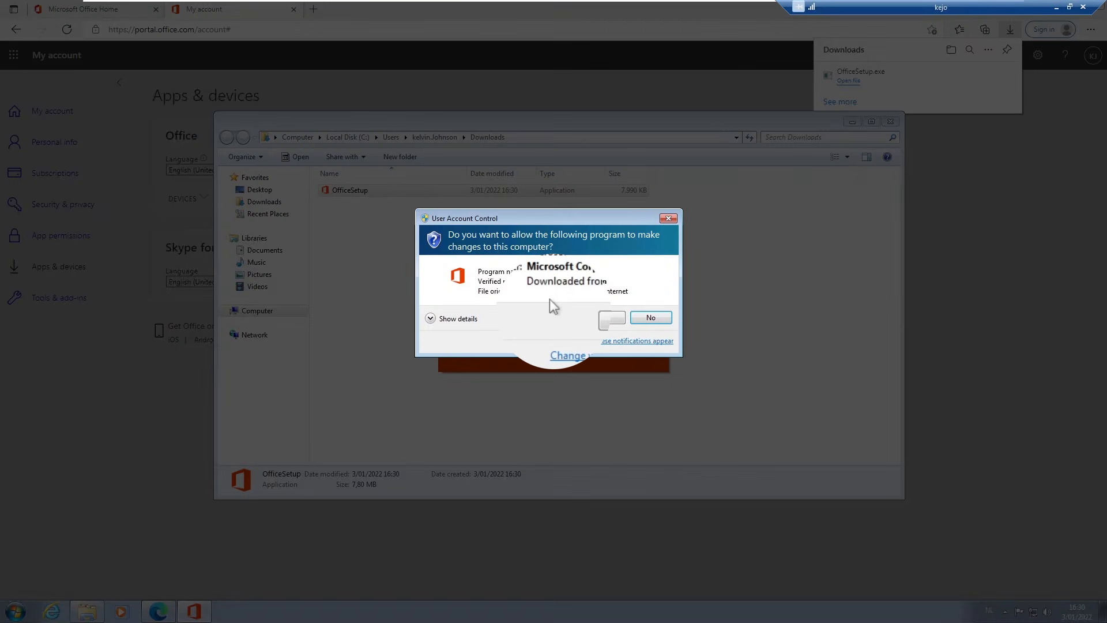
left_click(611, 317)
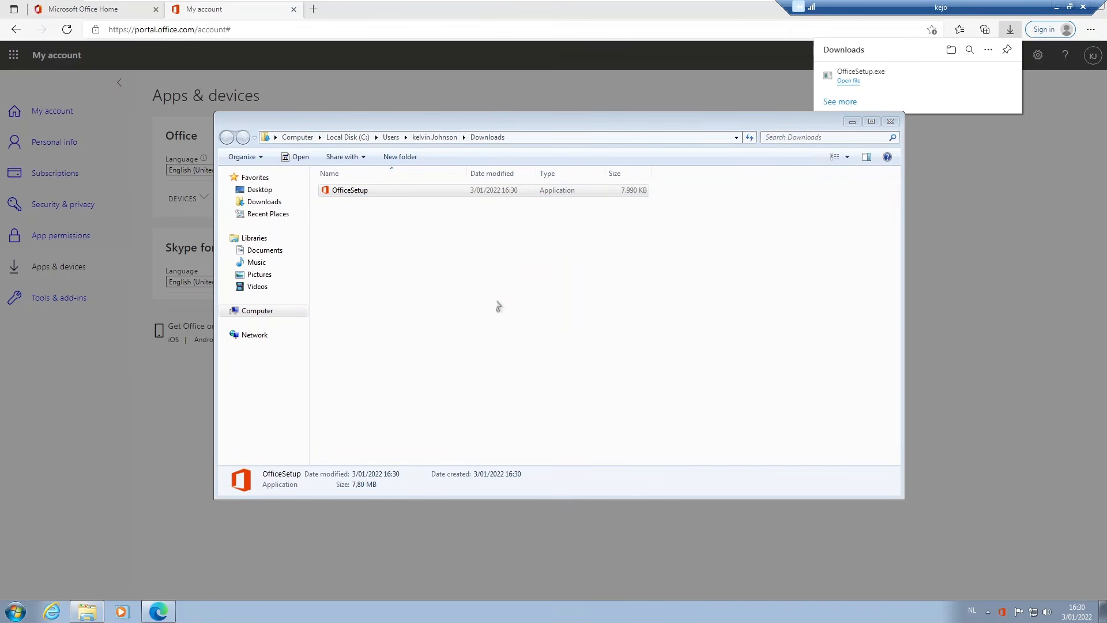
Open the Office installer progress window from the notification area icon.
left_click(1001, 614)
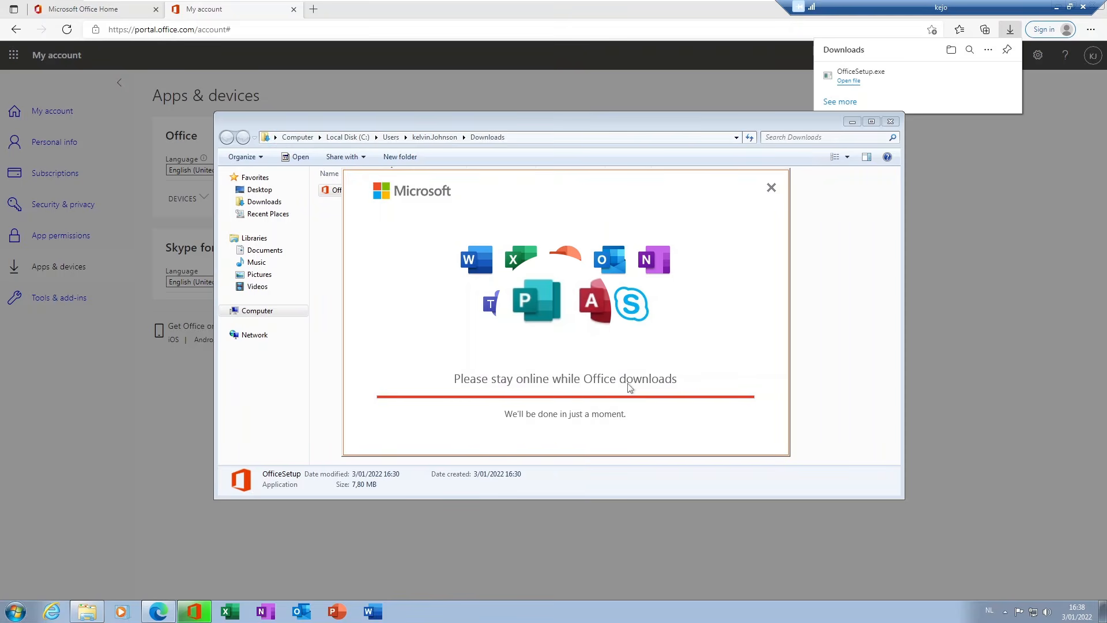
Close the Edge browser and the Downloads folder window.
left_click(1071, 106)
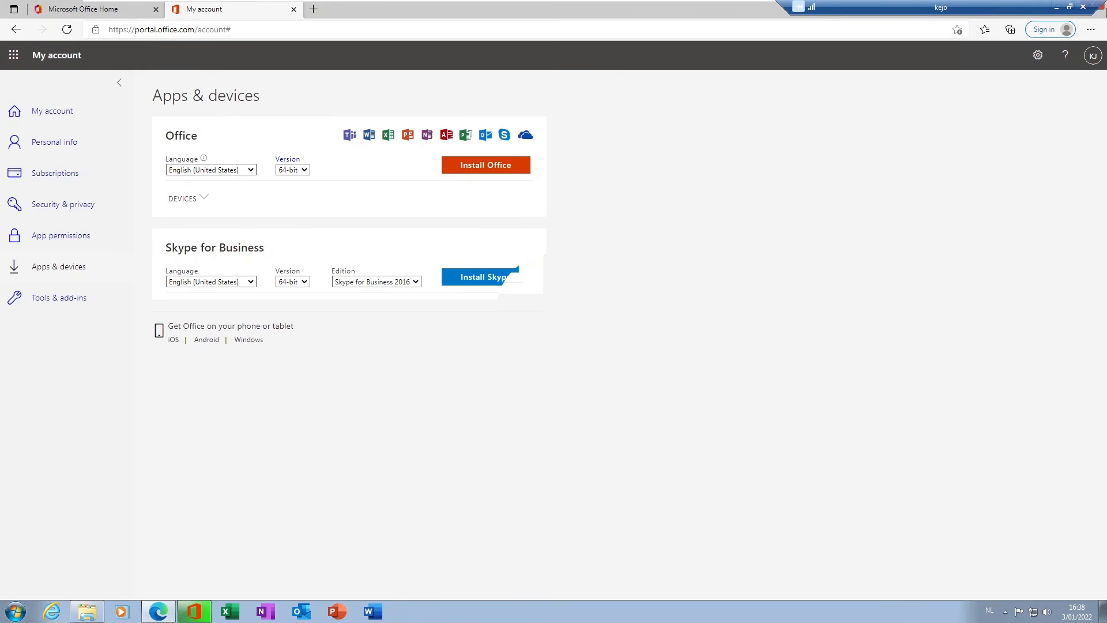
left_click(1098, 7)
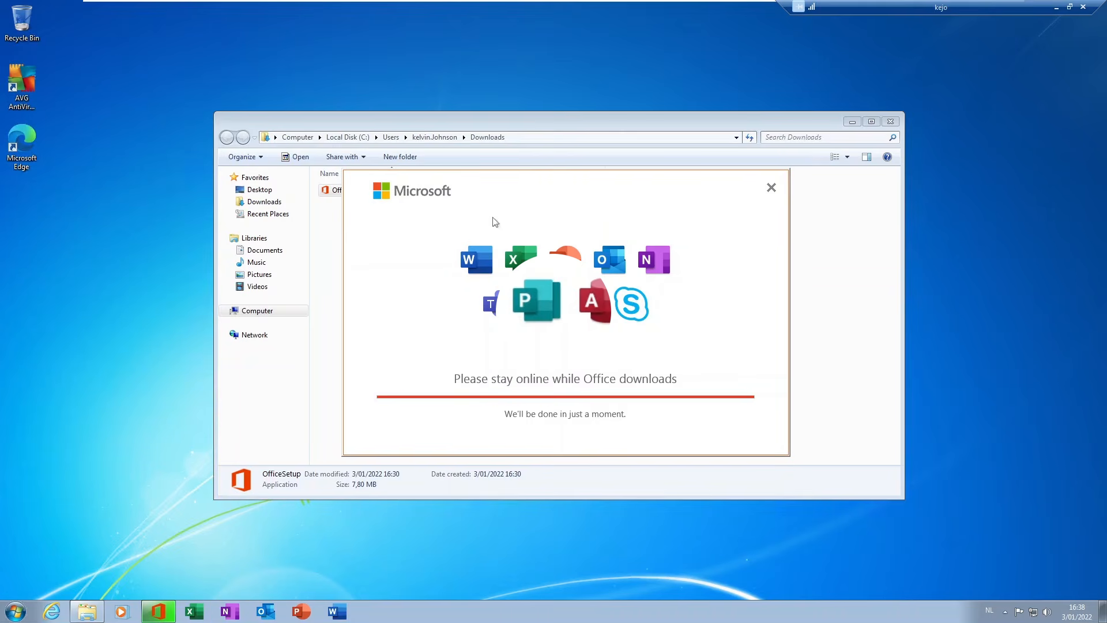
left_click(891, 123)
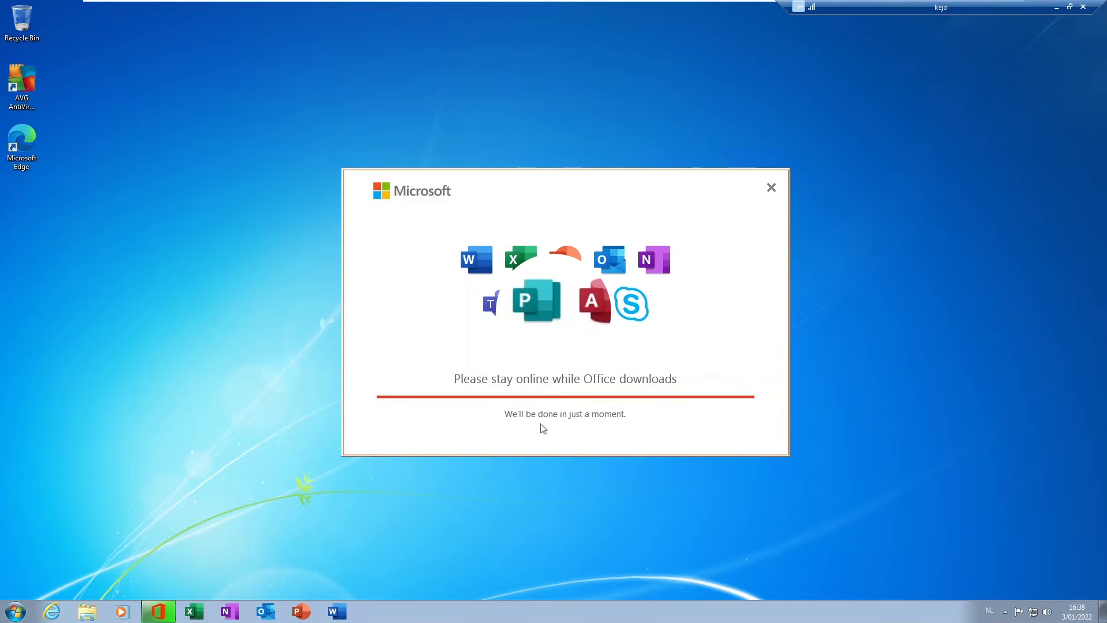
Check the hidden notification-area icons, then open the Start menu.
left_click(1004, 610)
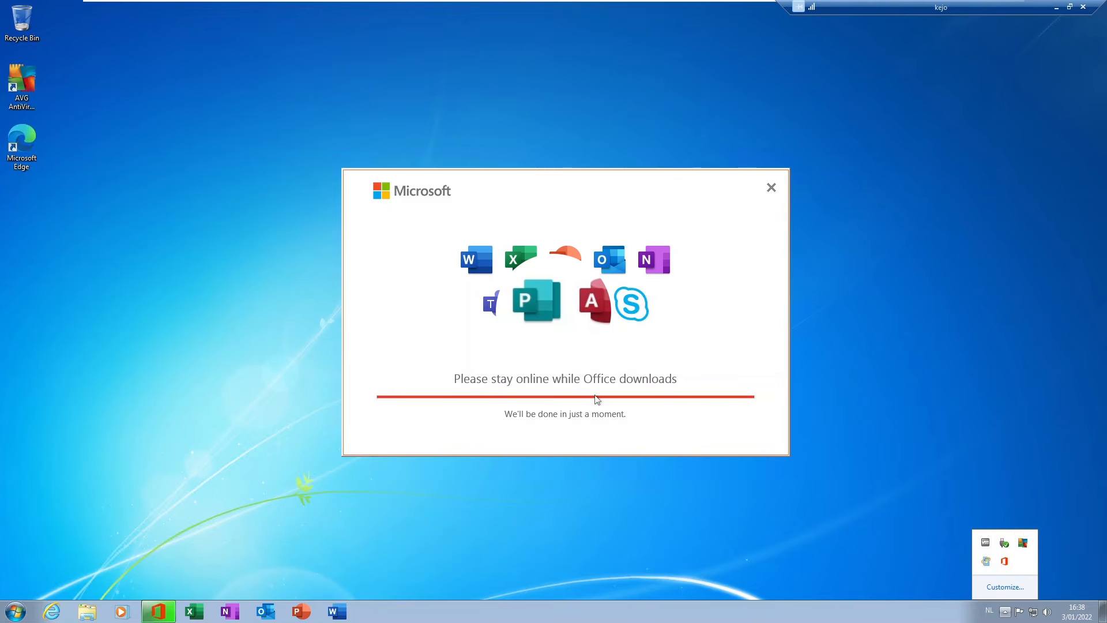
left_click(569, 383)
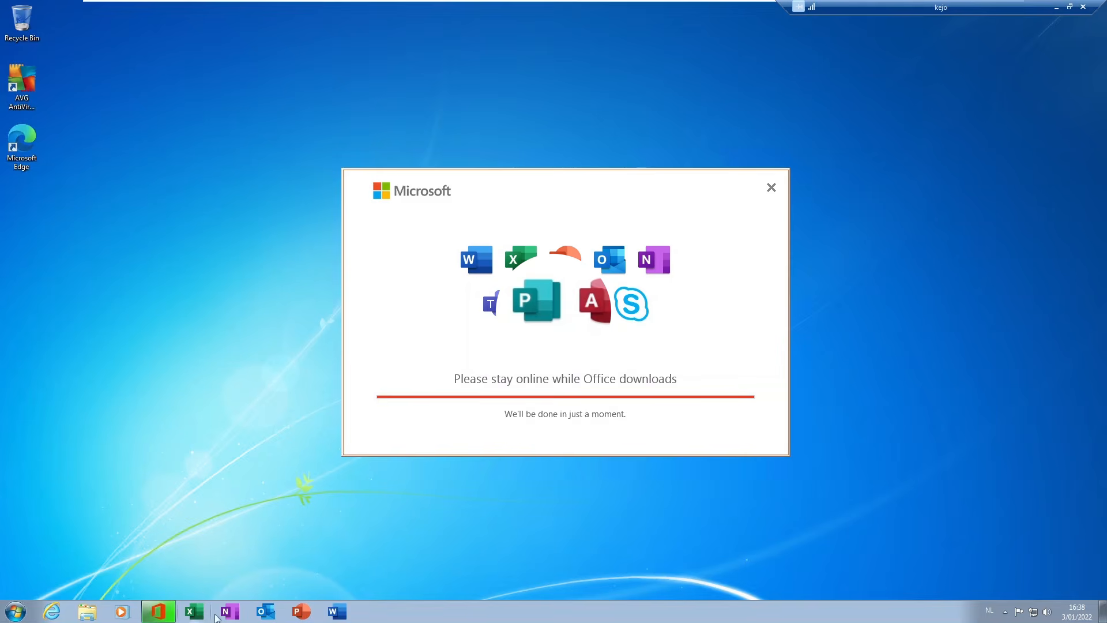
left_click(16, 611)
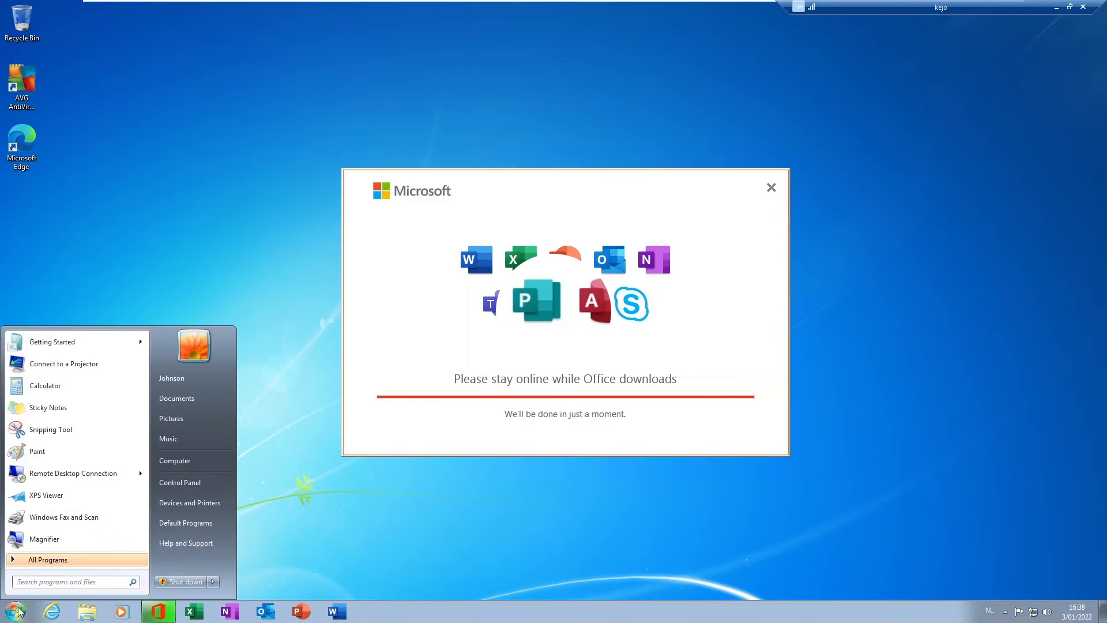
Browse All Programs in the Start menu and expand the Microsoft Office Tools folder.
left_click(58, 560)
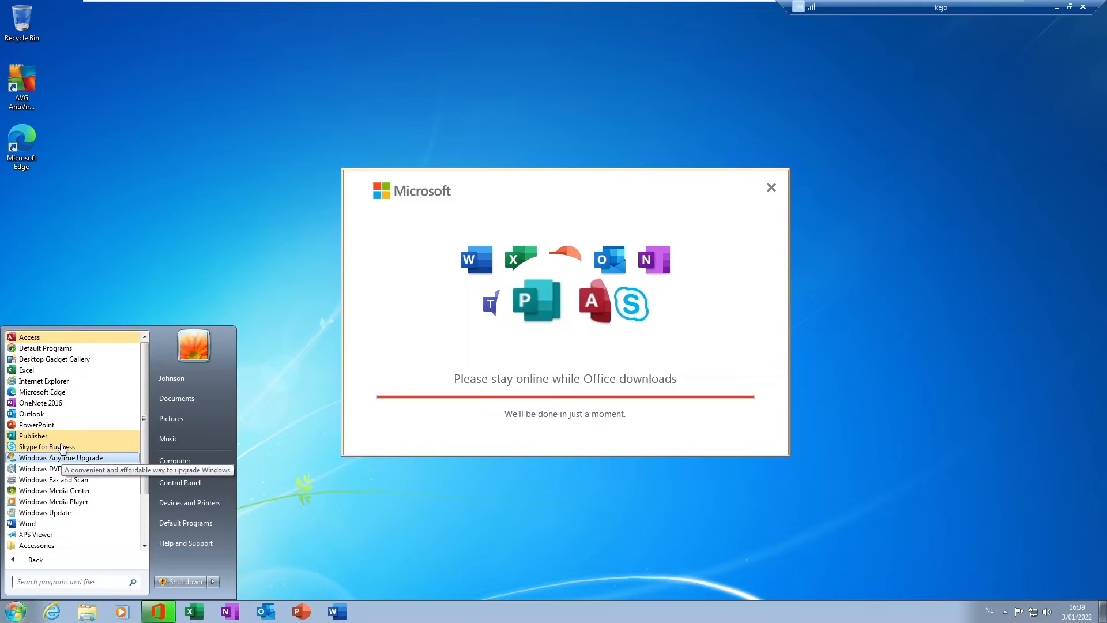
scroll(70, 464, "down", 2)
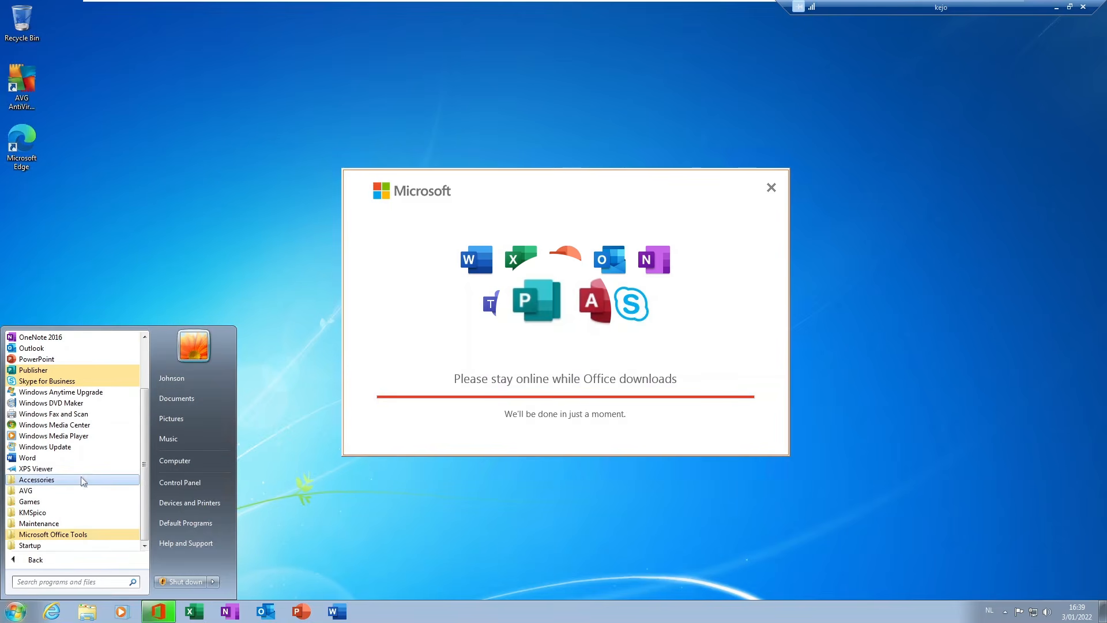
left_click(72, 534)
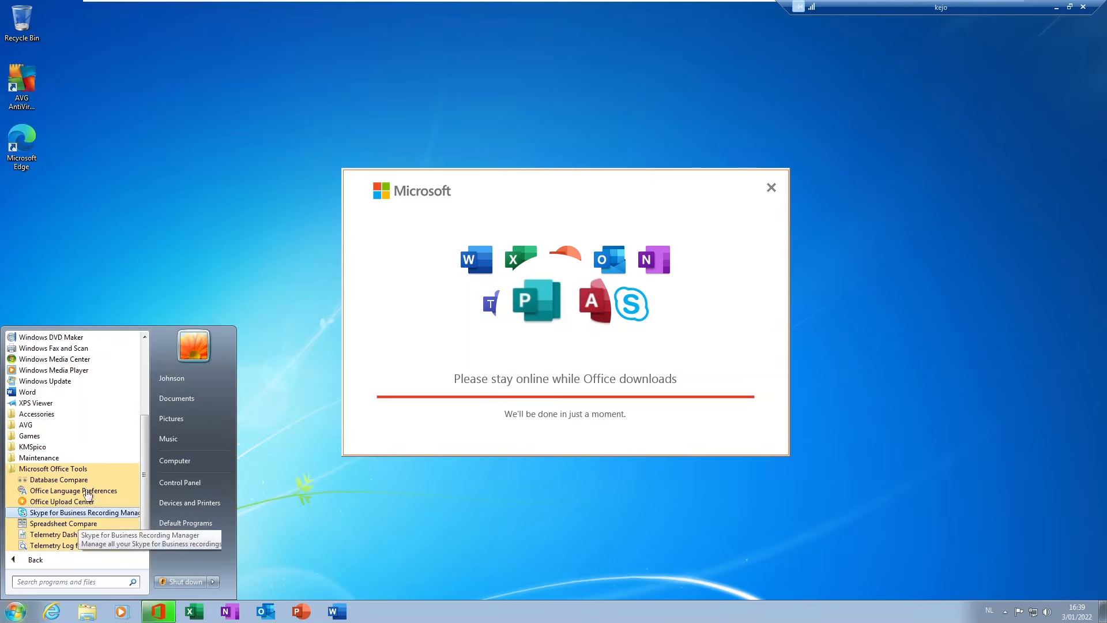
scroll(80, 531, "down", 1)
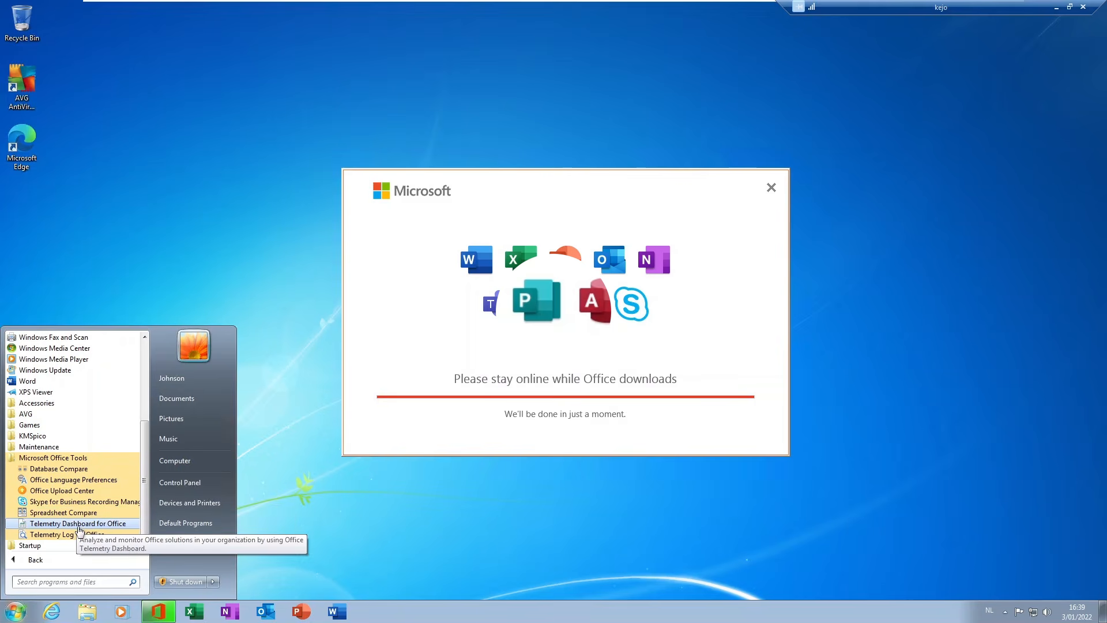
scroll(80, 529, "up", 4)
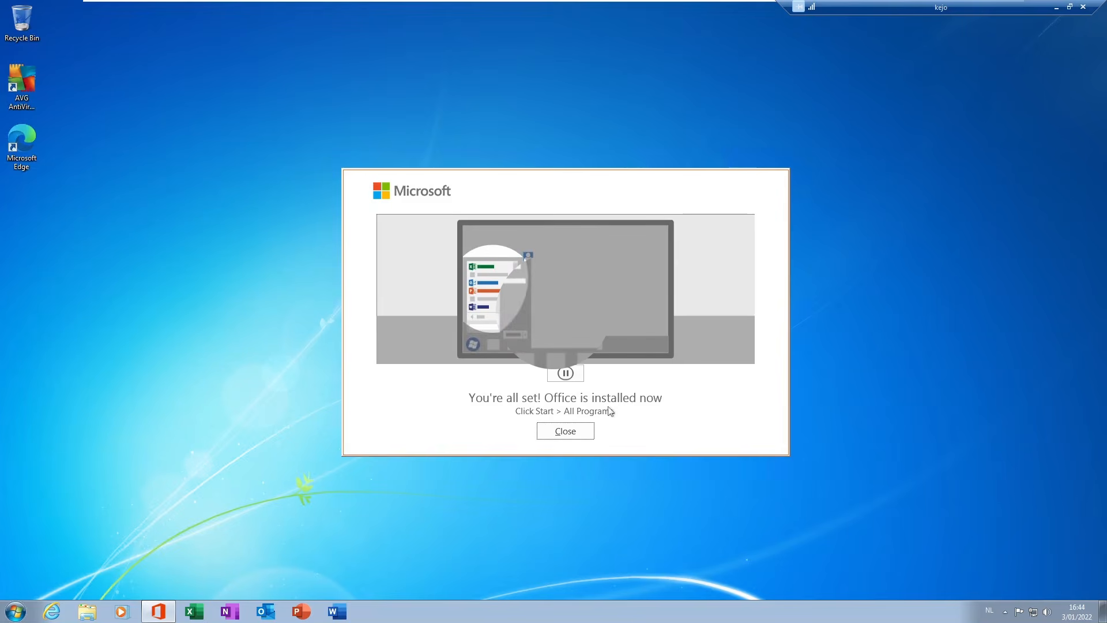
Close the finished installer, launch Word from the taskbar and create a blank document.
left_click(567, 436)
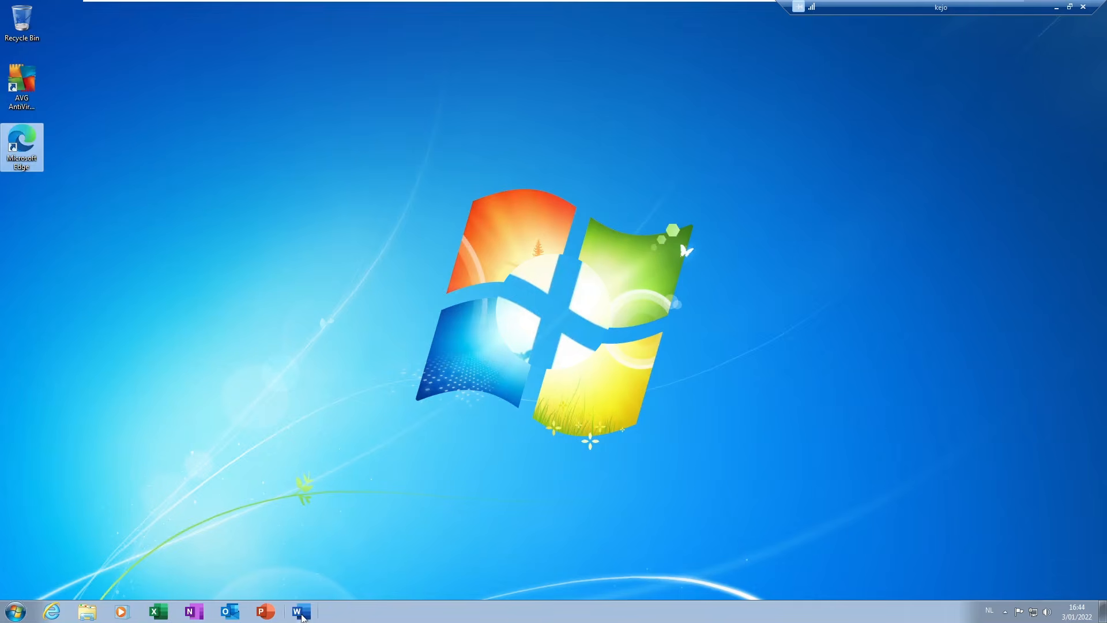
left_click(301, 614)
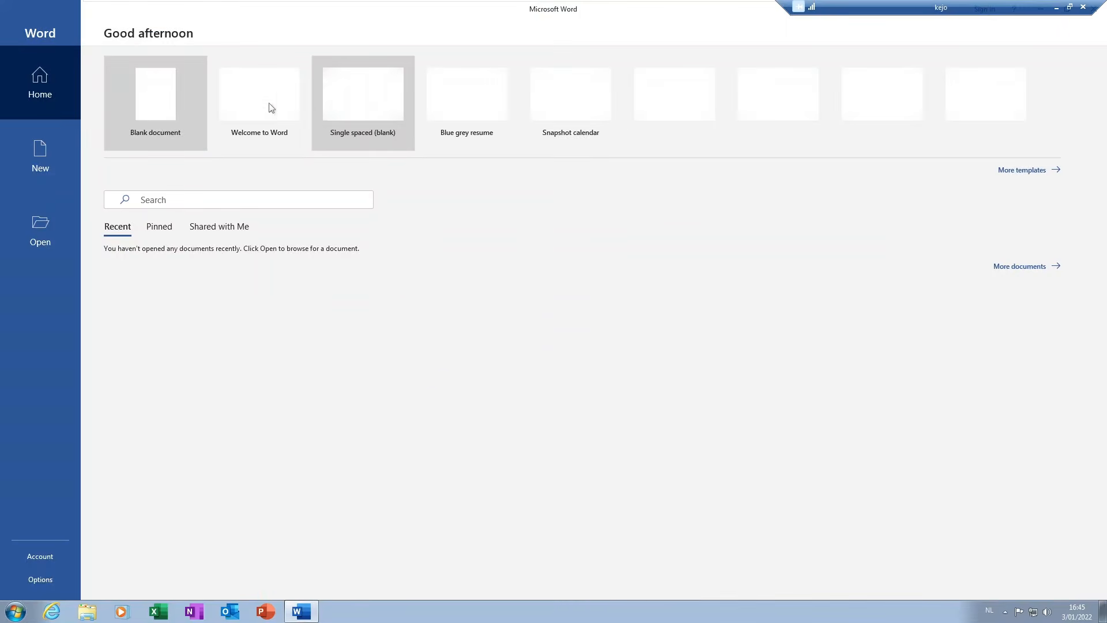
left_click(158, 109)
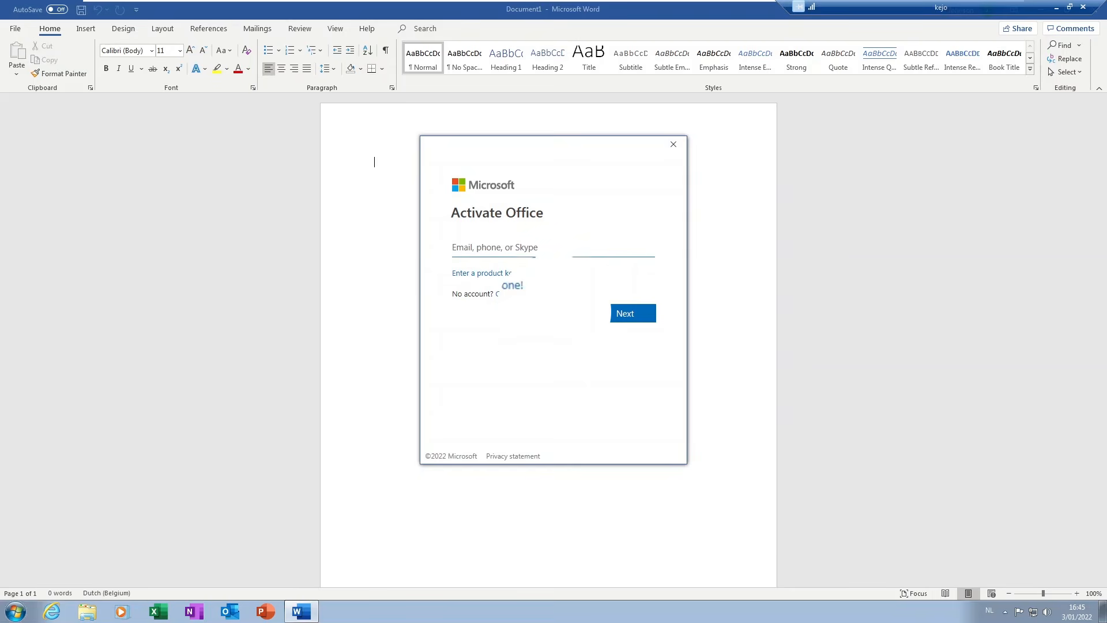
Sign in to the Microsoft account with the account e-mail and password.
key("Return")
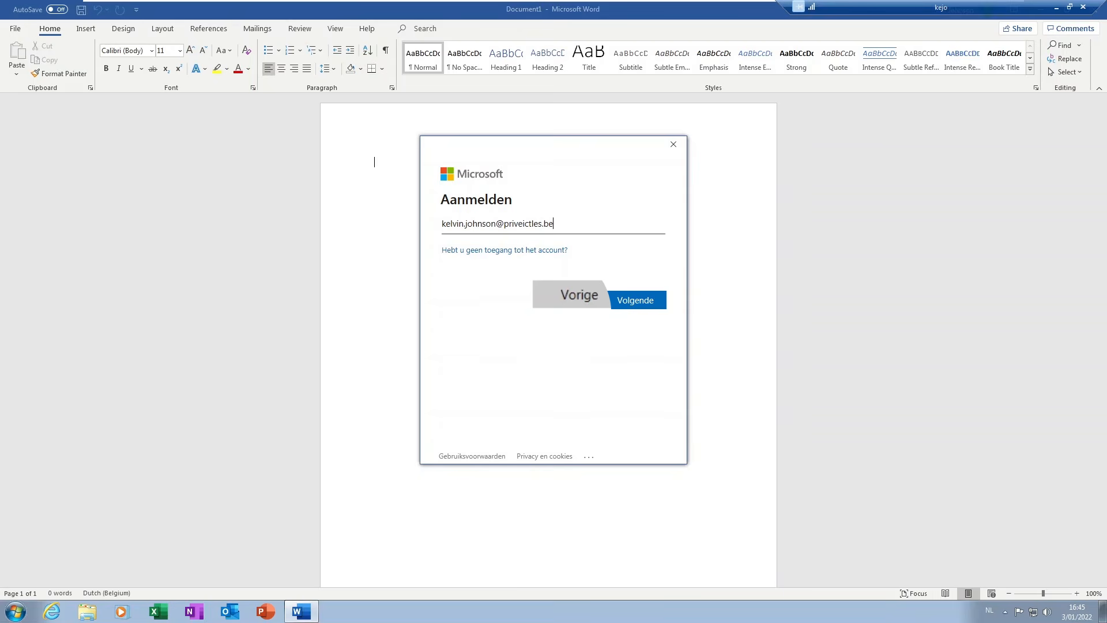
left_click(625, 301)
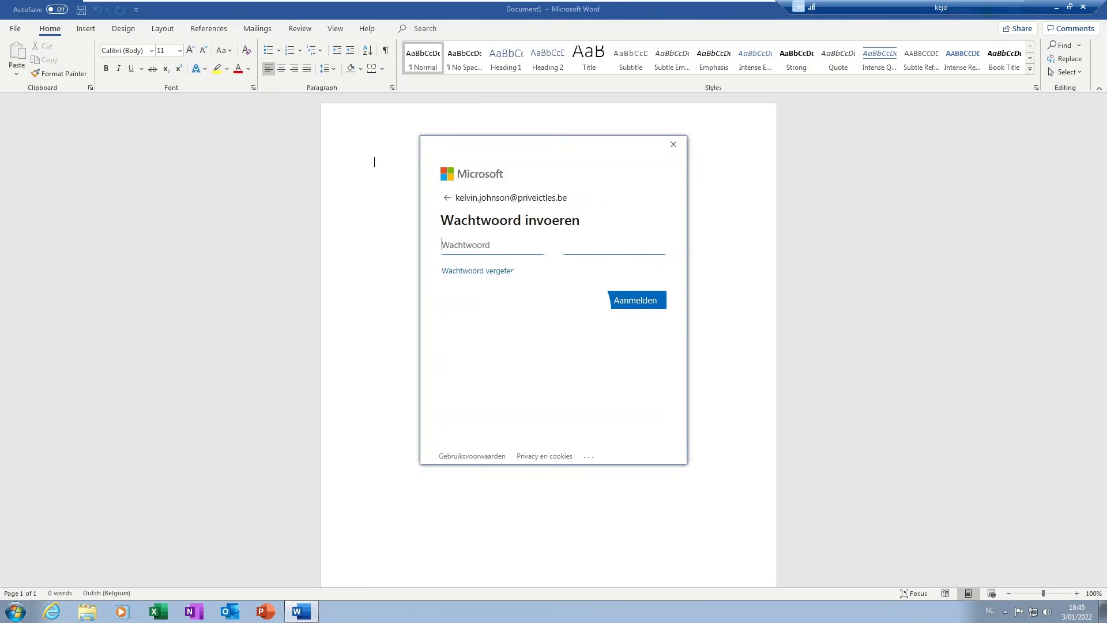
type("•")
left_click(630, 290)
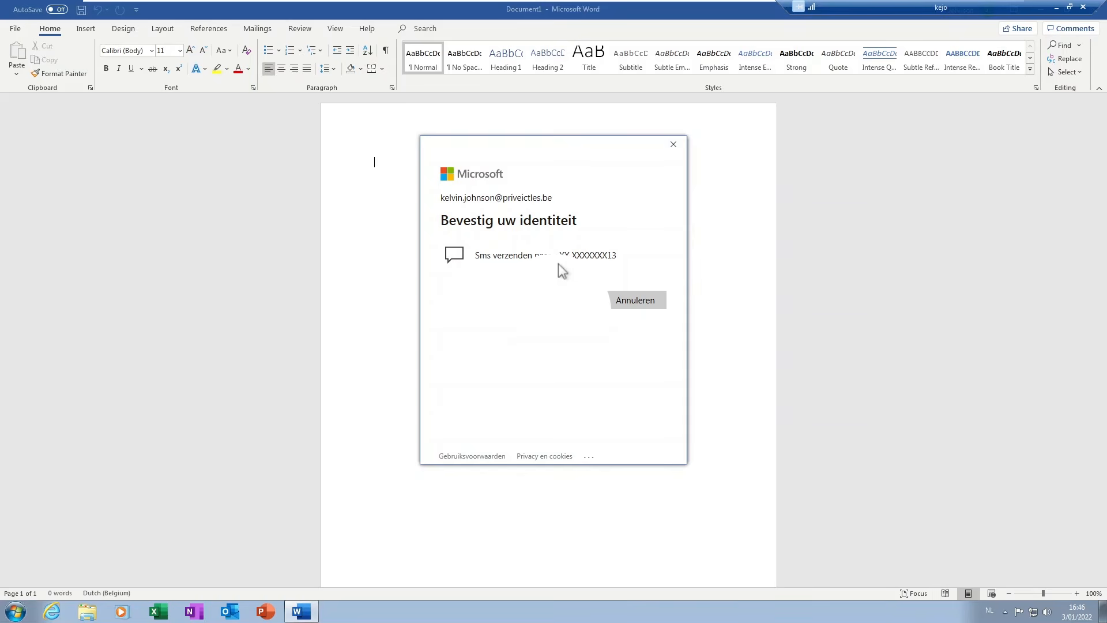
Verify the sign-in with the code received by SMS.
left_click(558, 264)
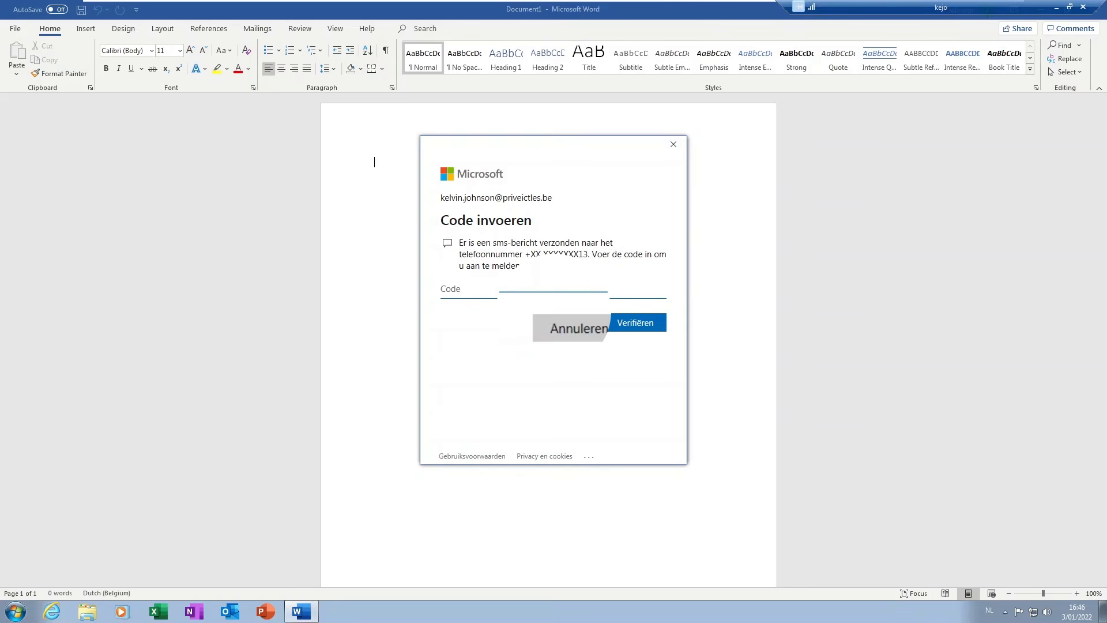
left_click(650, 321)
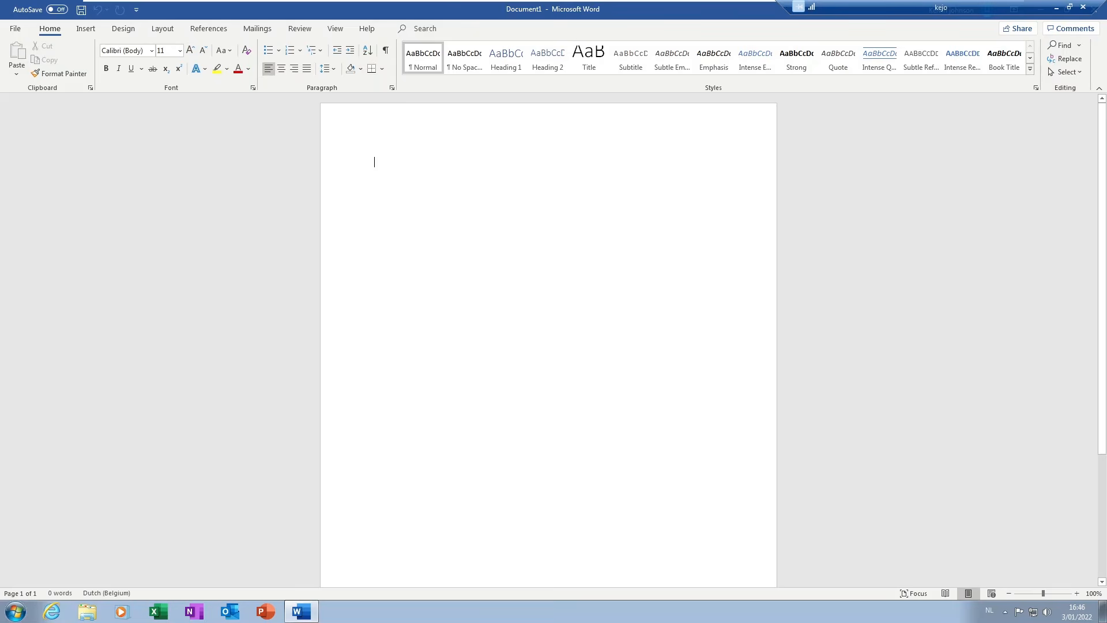
Accept the license, keep Office Open XML as default format, and review the Account activation status.
left_click(552, 413)
left_click(17, 30)
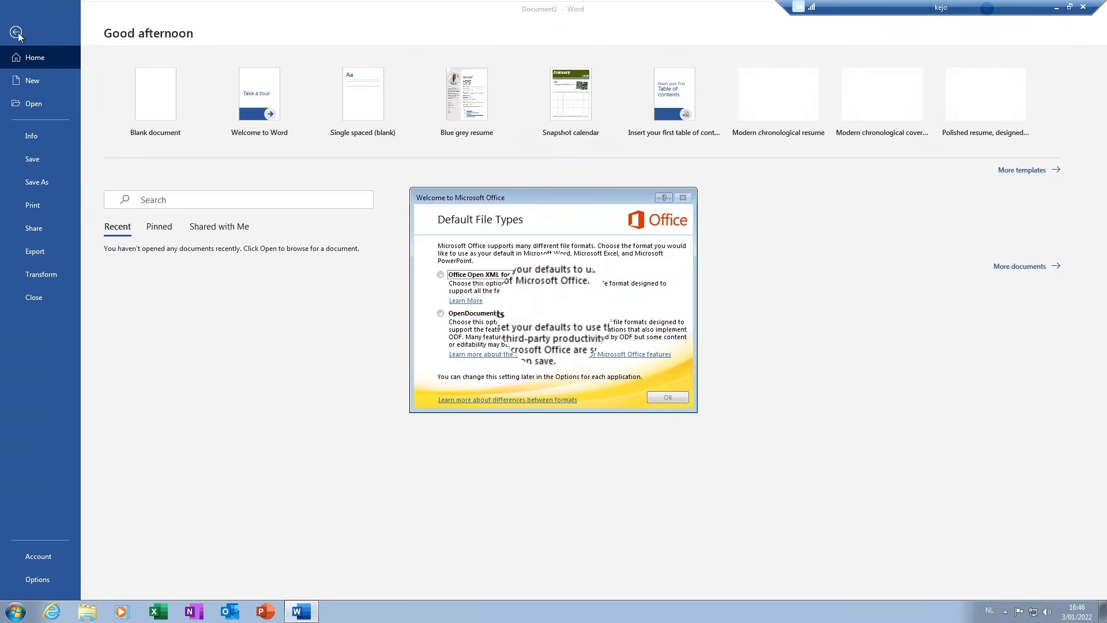
left_click(440, 274)
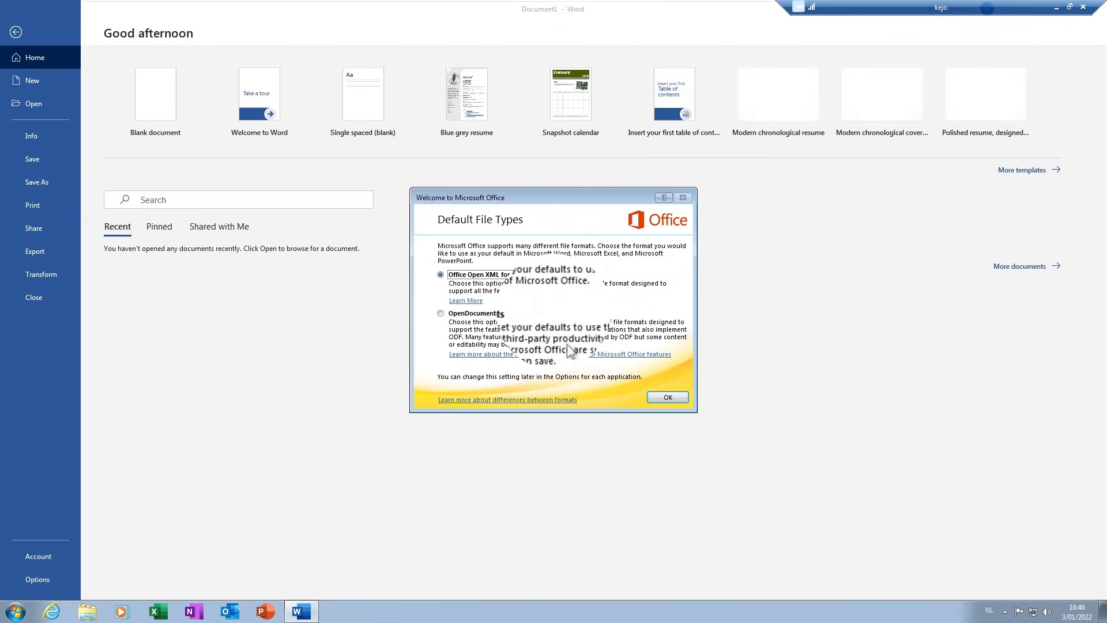
left_click(667, 397)
left_click(48, 556)
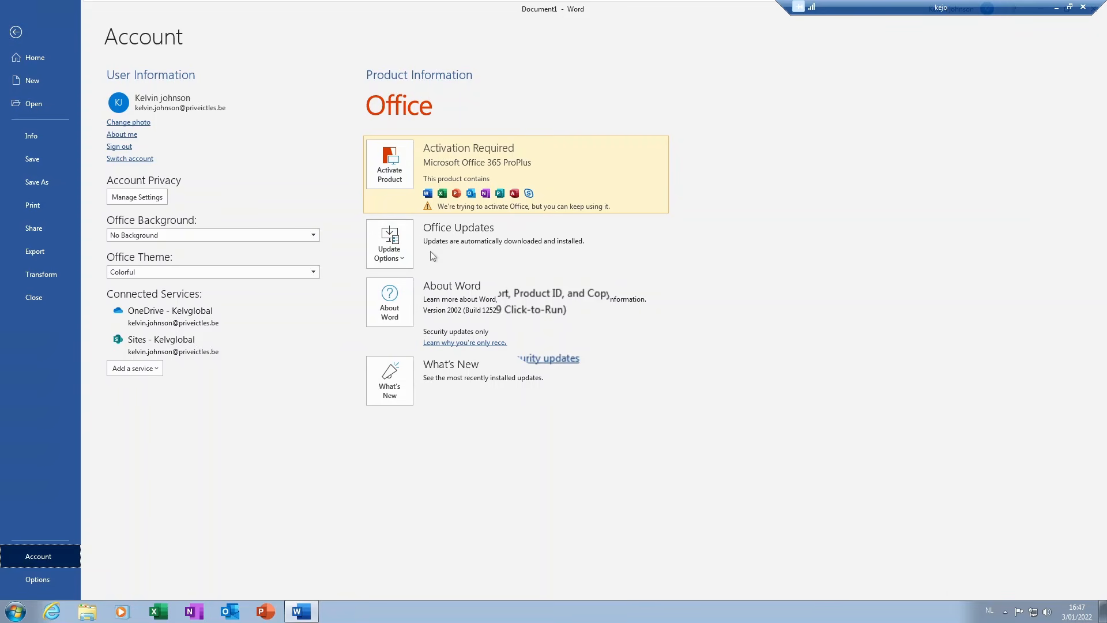
left_click(16, 33)
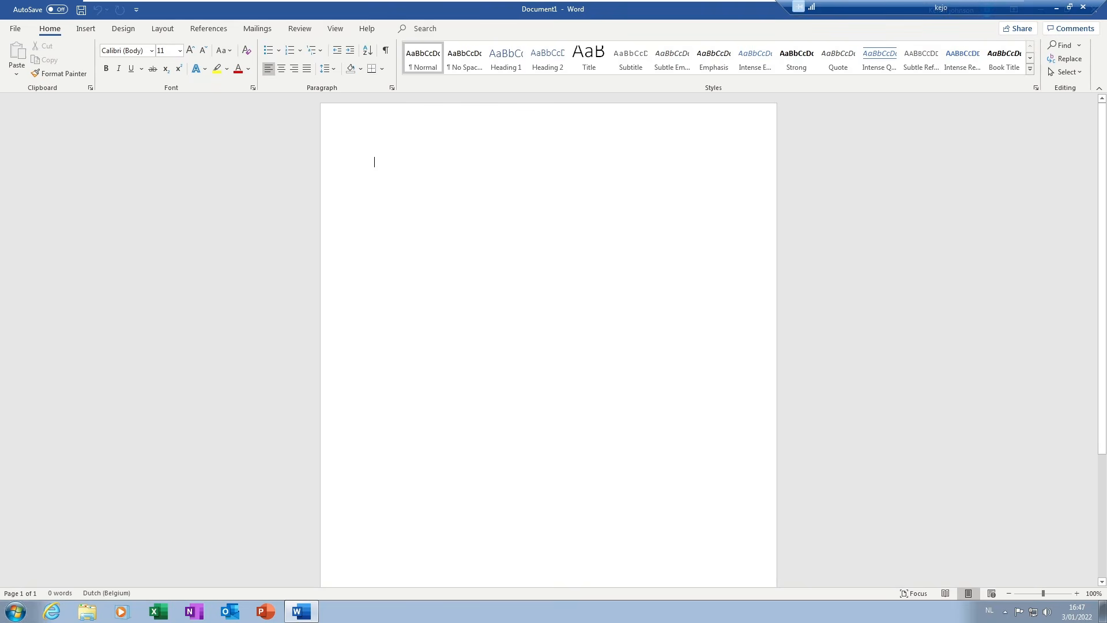
Restart Word from the taskbar with the account signed in and create a blank Document1.
left_click_drag(1023, 7, 798, 7)
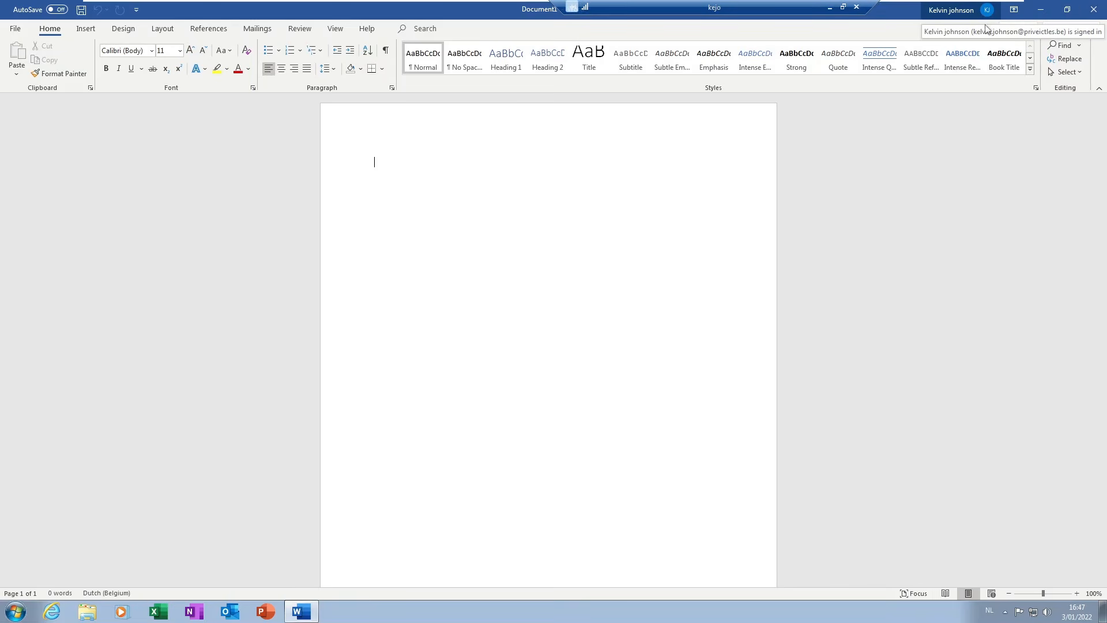
left_click(1087, 13)
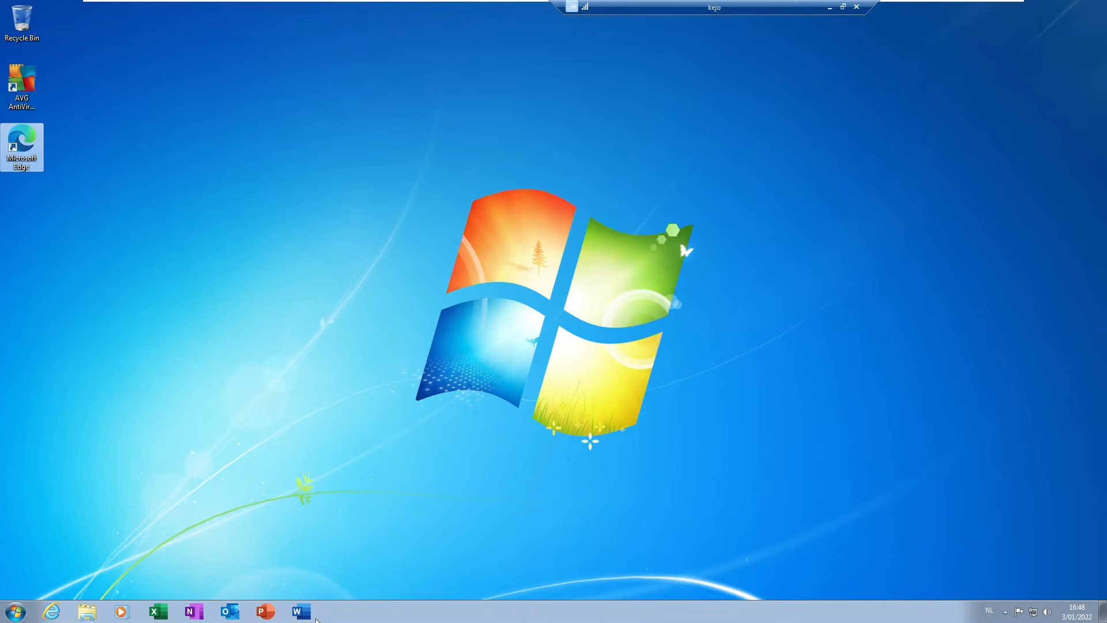
left_click(299, 612)
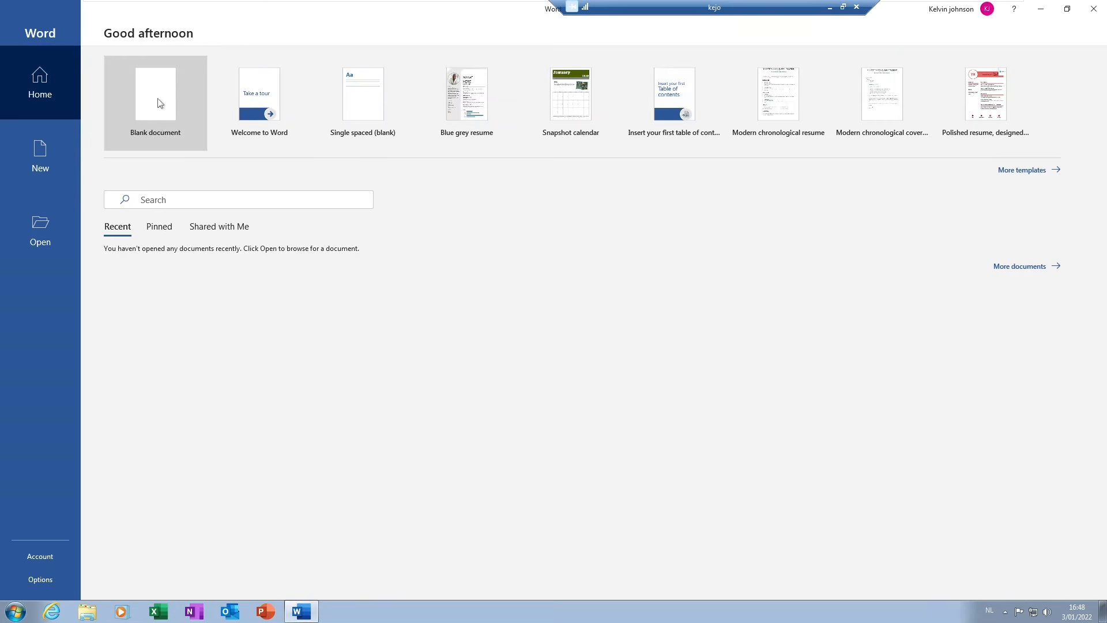
left_click(161, 106)
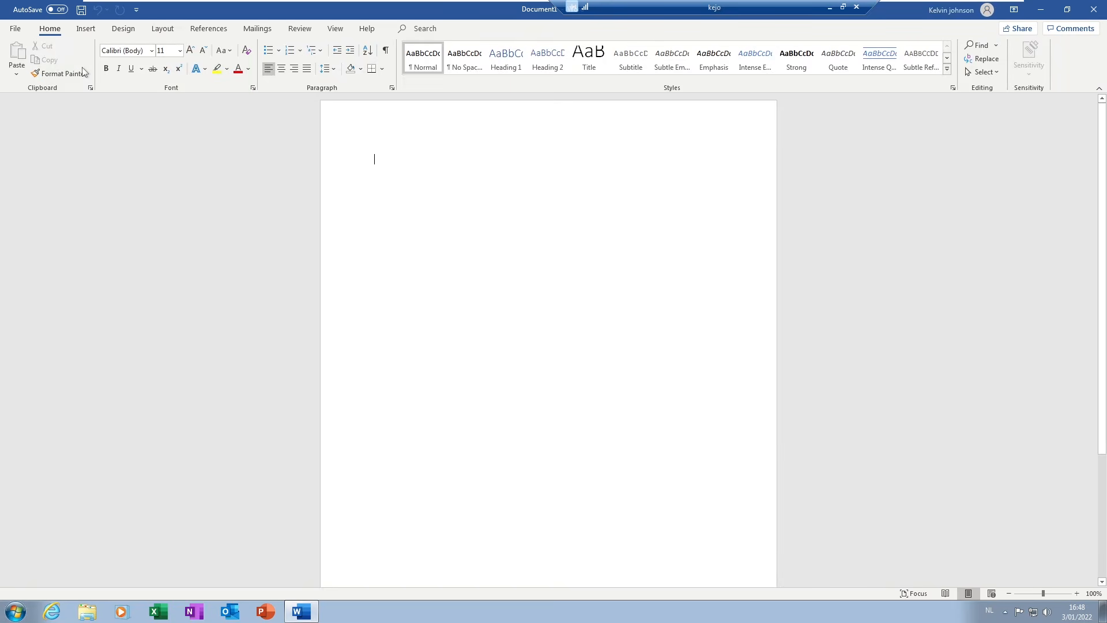
Verify the Account page lists Microsoft Office 365 ProPlus as the subscription product, then close Word.
left_click(14, 37)
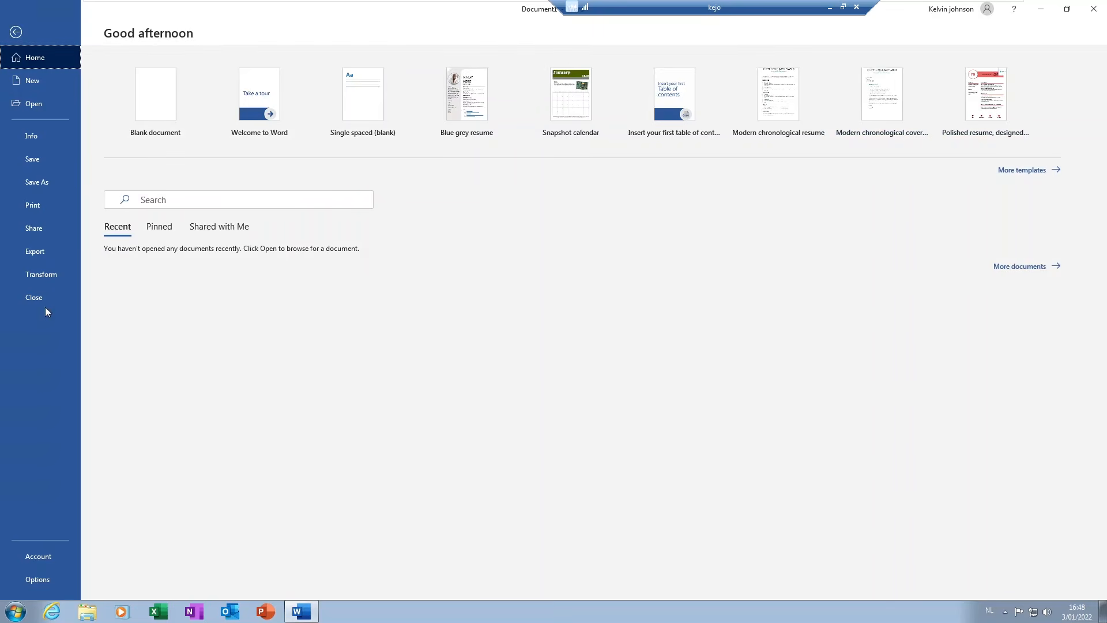
left_click(40, 557)
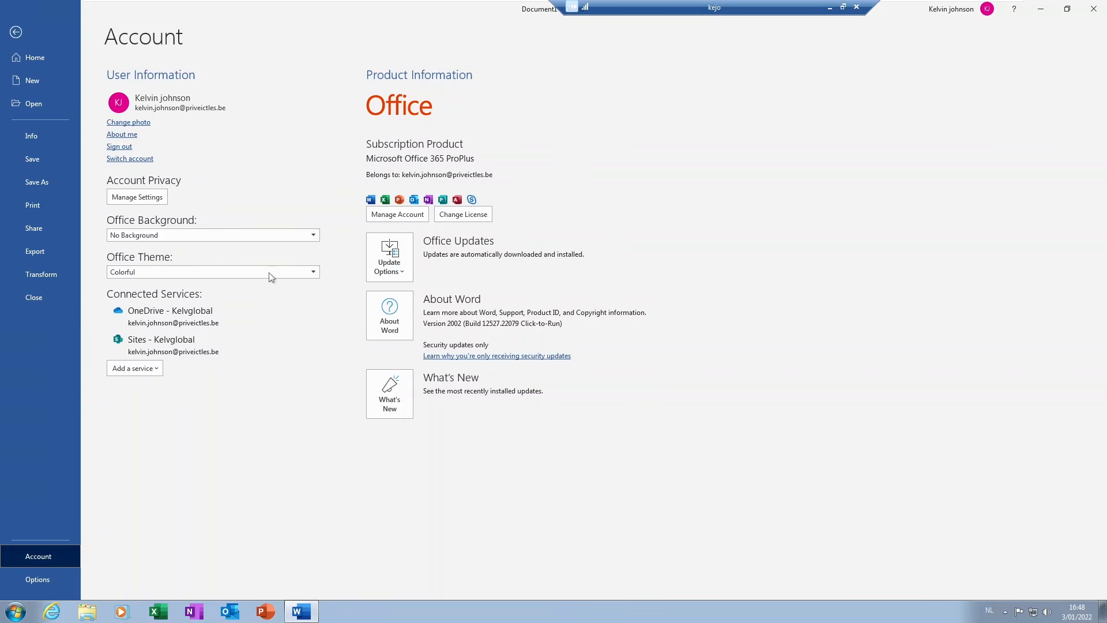
left_click(1094, 10)
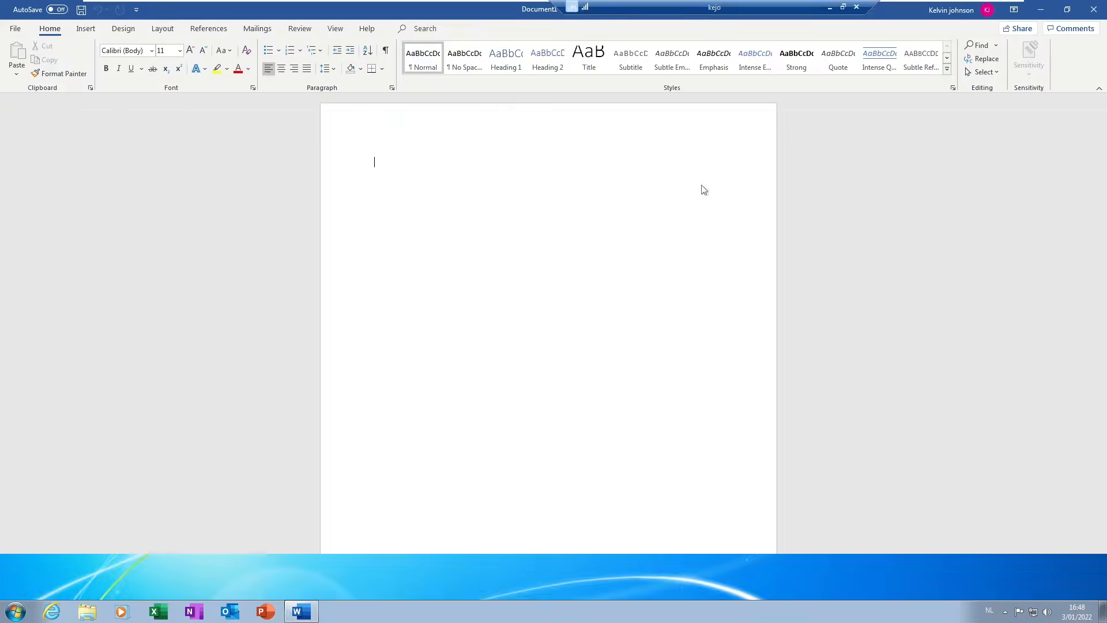